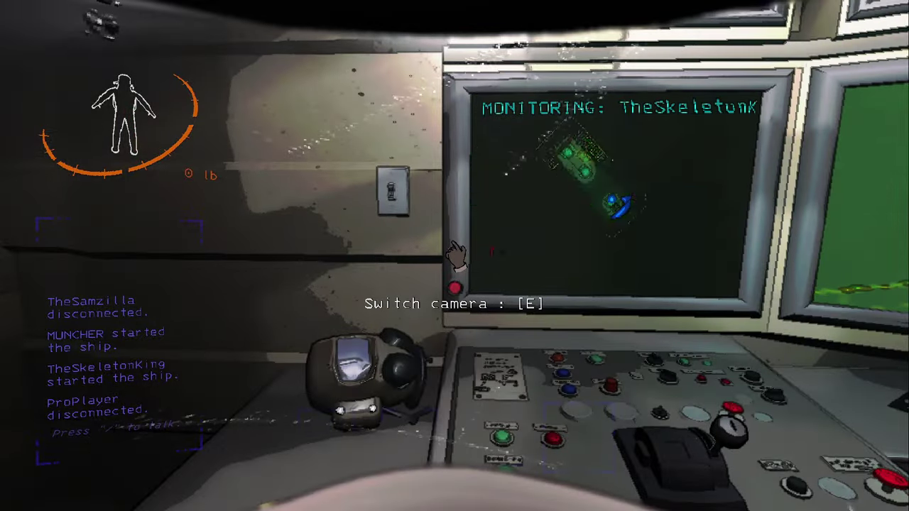
{"action": "key", "text": "e"}
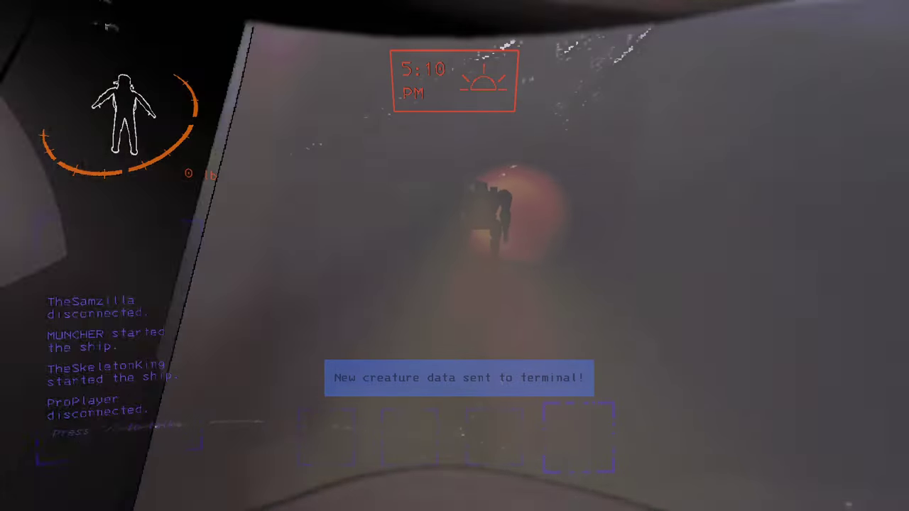
{"action": "key", "text": "F12"}
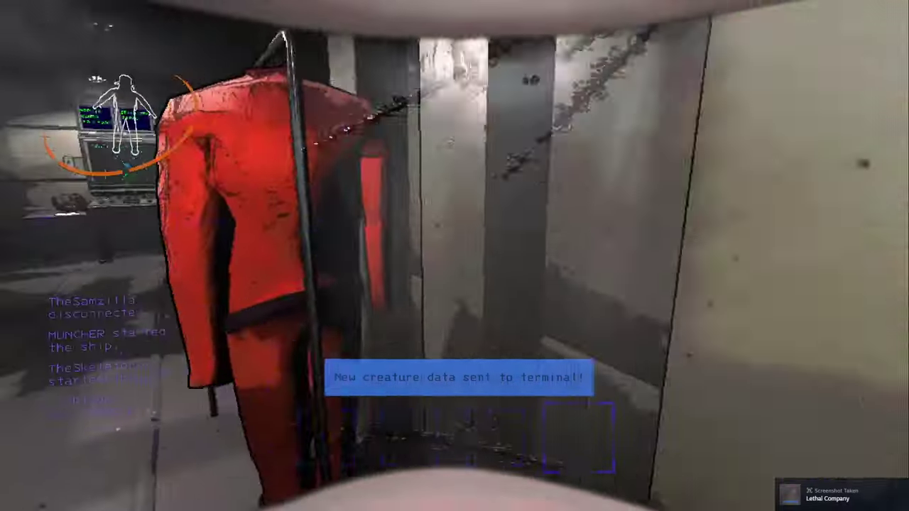
{"action": "key", "text": "w"}
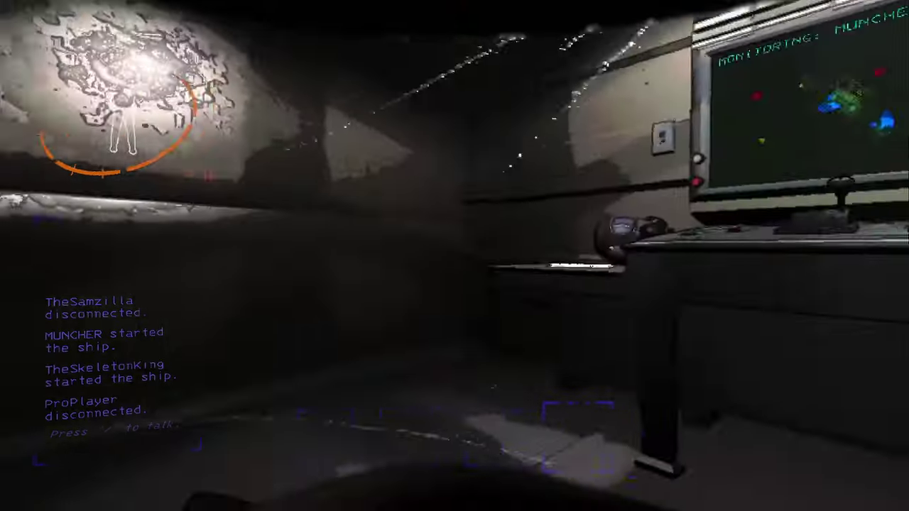
{"action": "key", "text": "w"}
{"action": "key", "text": "e"}
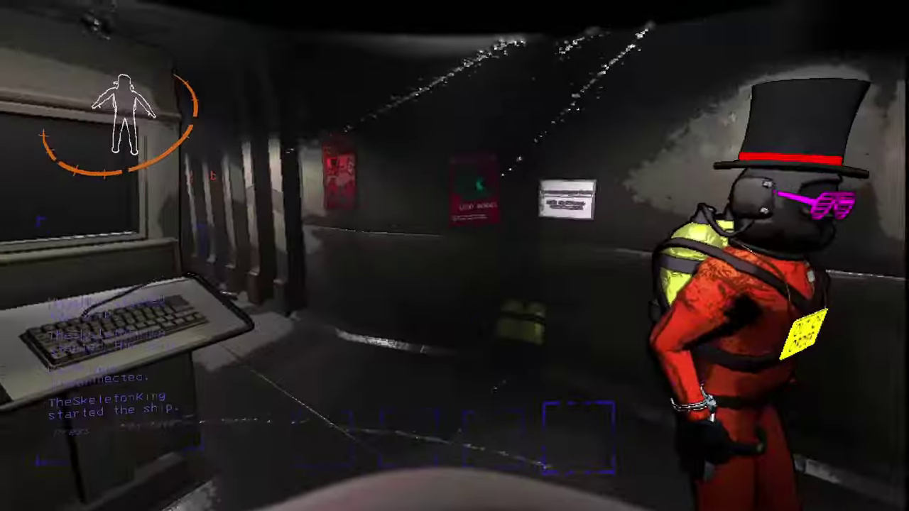
{"action": "key", "text": "w"}
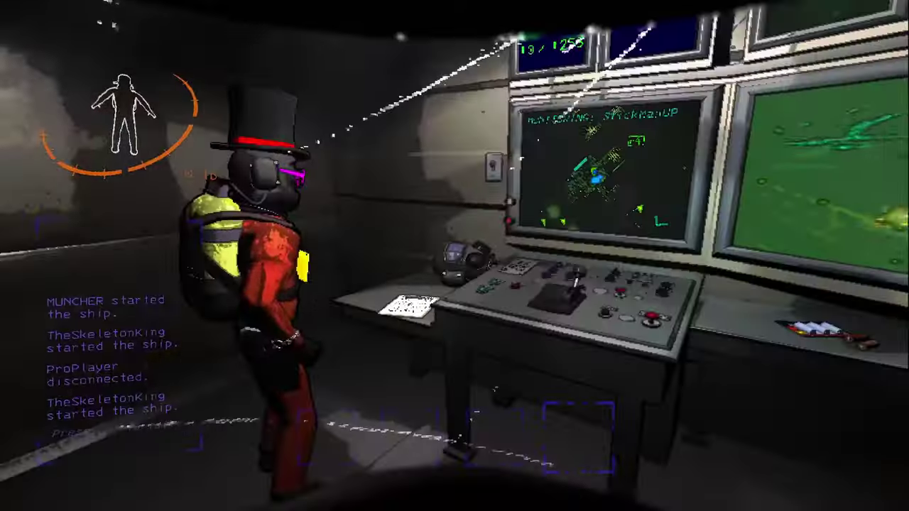
{"action": "key", "text": "w"}
{"action": "key", "text": "w"}
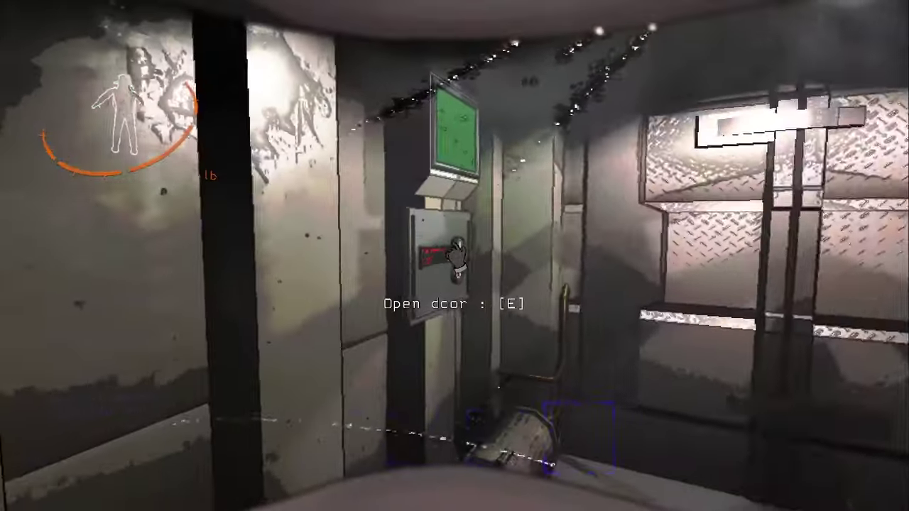
{"action": "key", "text": "w"}
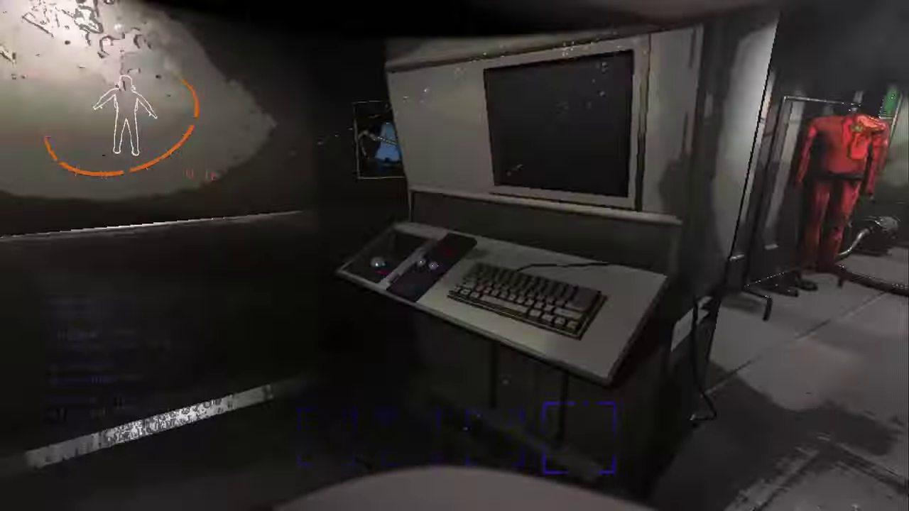
{"action": "key", "text": "w"}
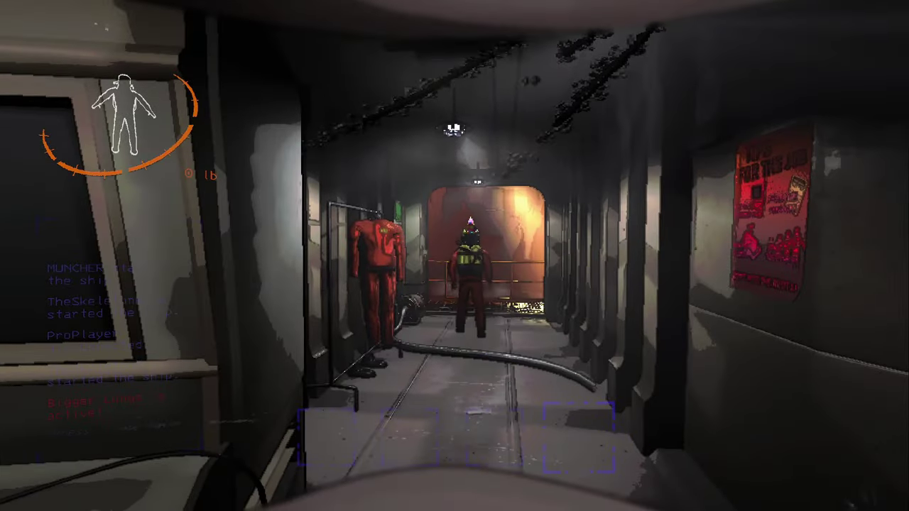
{"action": "key", "text": "F12"}
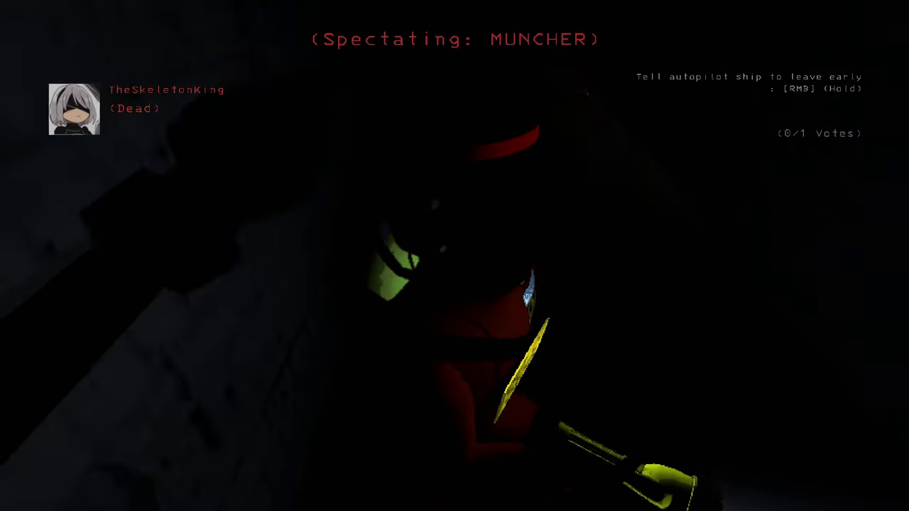
{"action": "left_click", "coordinate": [454, 256]}
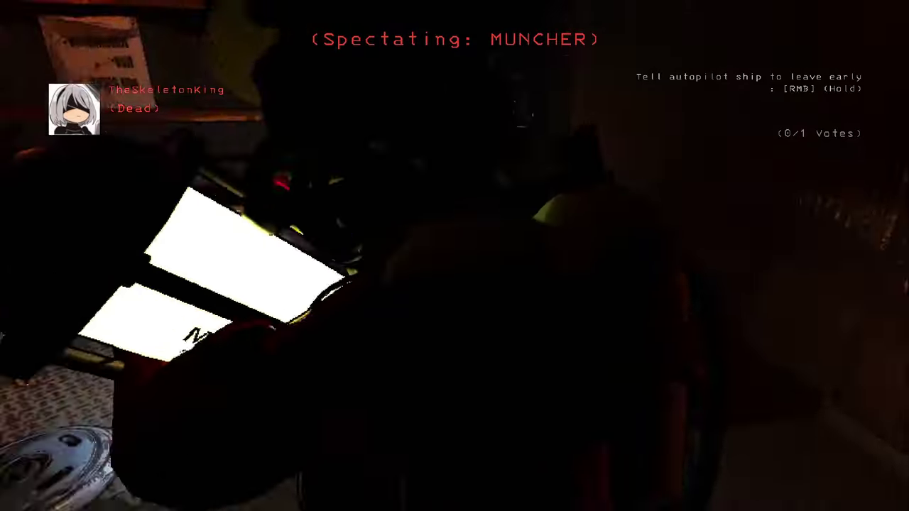
{"action": "left_click", "coordinate": [454, 256]}
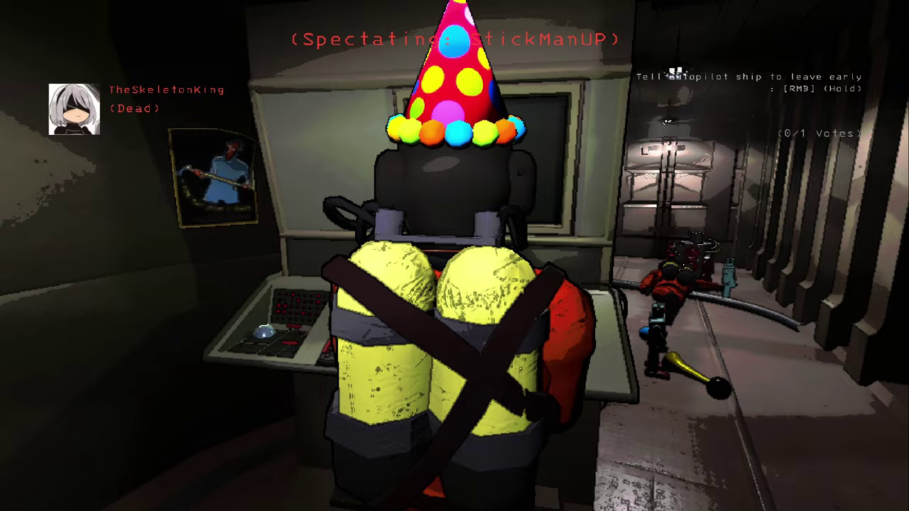
{"action": "left_click", "coordinate": [455, 256]}
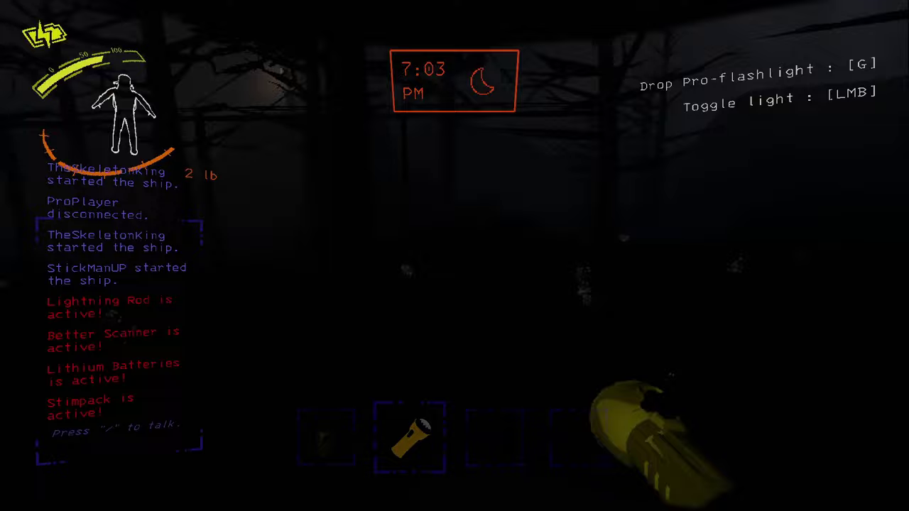
{"action": "left_click", "coordinate": [454, 256]}
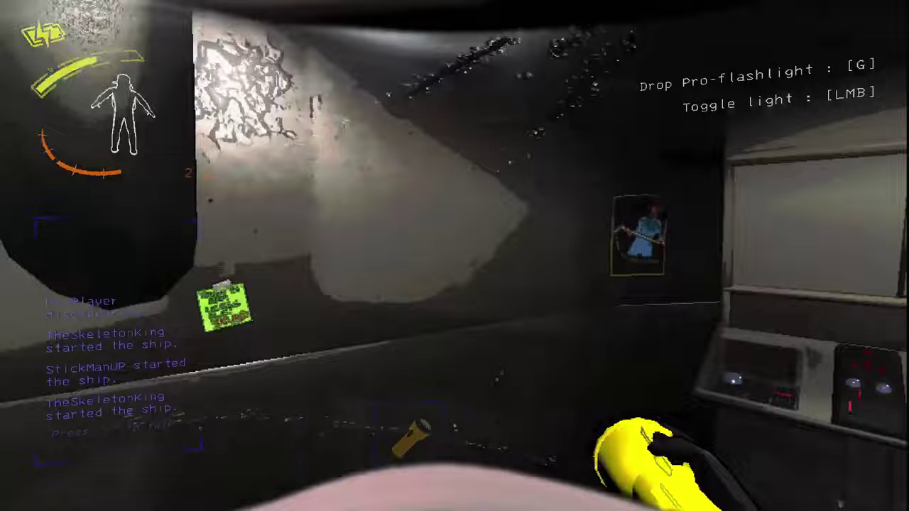
{"action": "scroll", "coordinate": [455, 256], "scroll_direction": "up", "scroll_amount": 1}
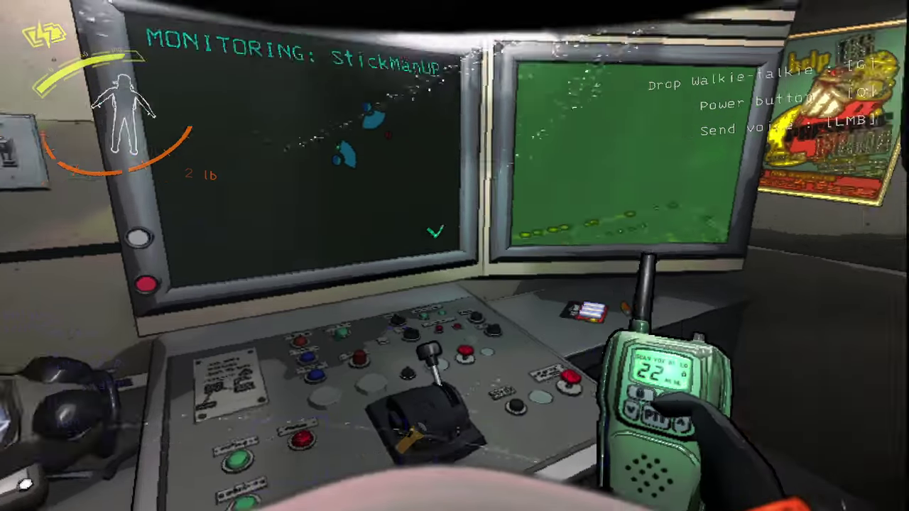
{"action": "scroll", "coordinate": [454, 255], "scroll_direction": "down", "scroll_amount": 1}
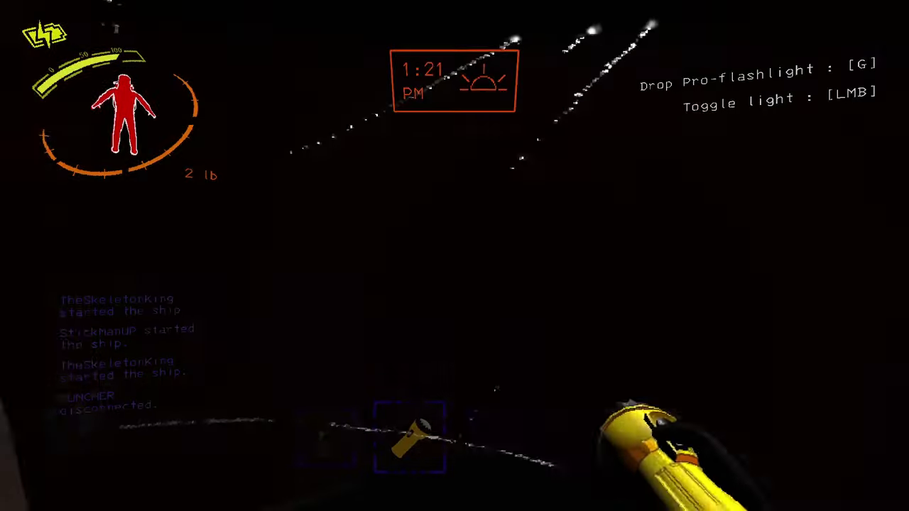
{"action": "left_click", "coordinate": [455, 256]}
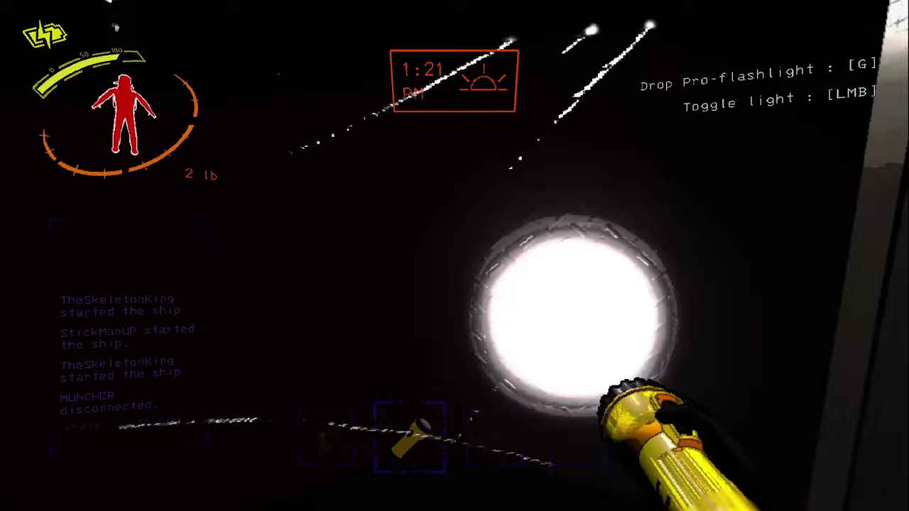
{"action": "key", "text": "w"}
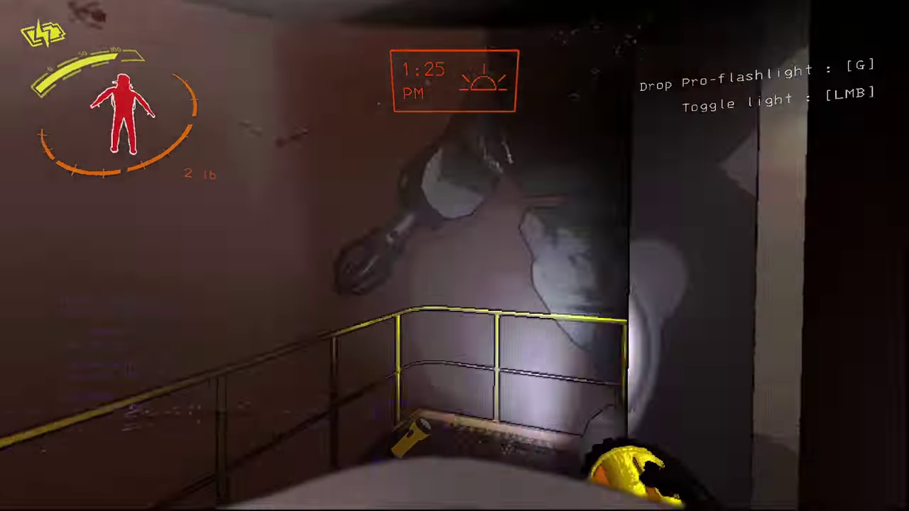
{"action": "left_click", "coordinate": [454, 256]}
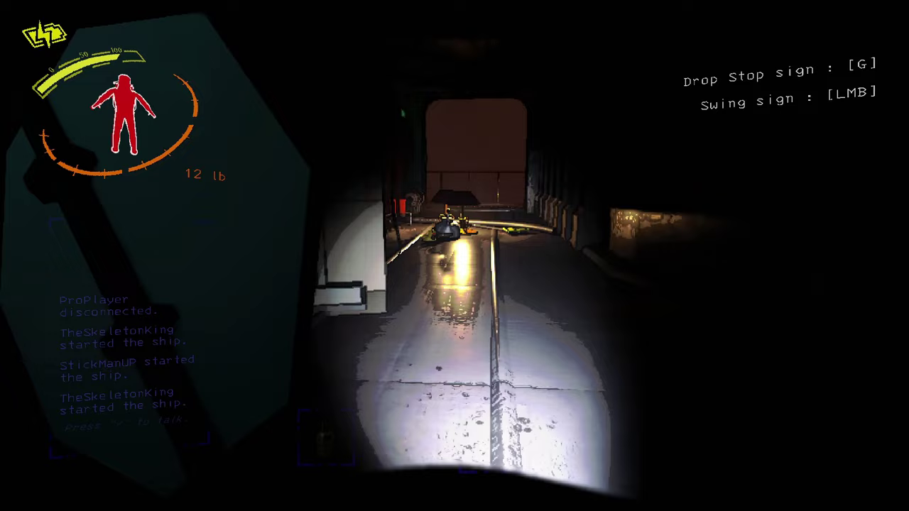
{"action": "scroll", "coordinate": [455, 256], "scroll_direction": "up", "scroll_amount": 2}
{"action": "scroll", "coordinate": [454, 256], "scroll_direction": "up", "scroll_amount": 1}
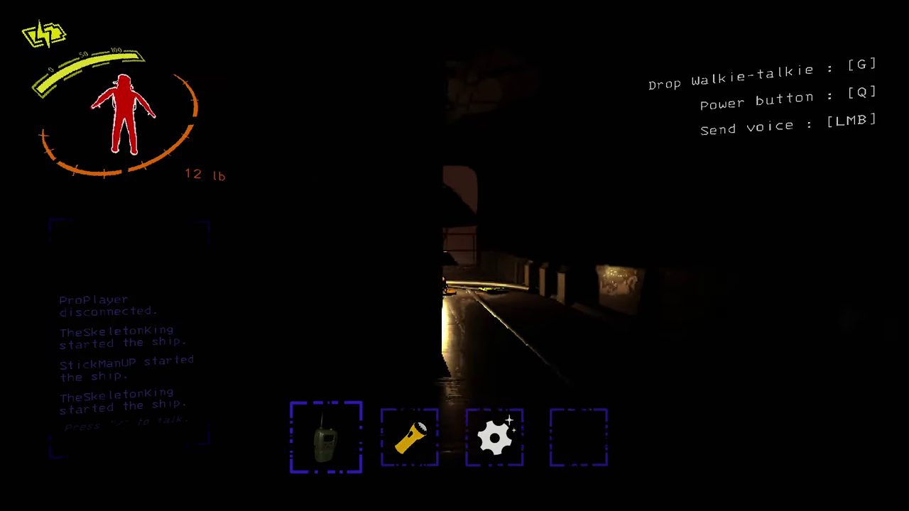
{"action": "scroll", "coordinate": [455, 256], "scroll_direction": "up", "scroll_amount": 2}
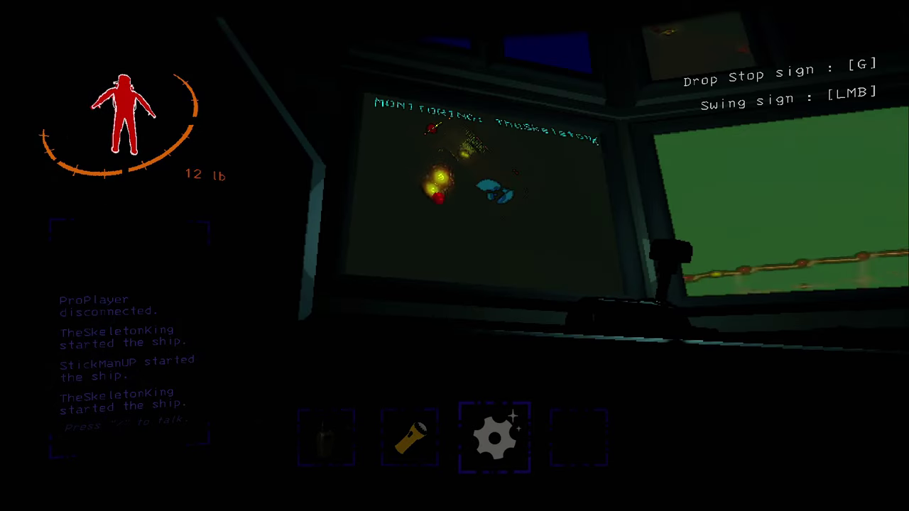
{"action": "key", "text": "e"}
{"action": "key", "text": "e"}
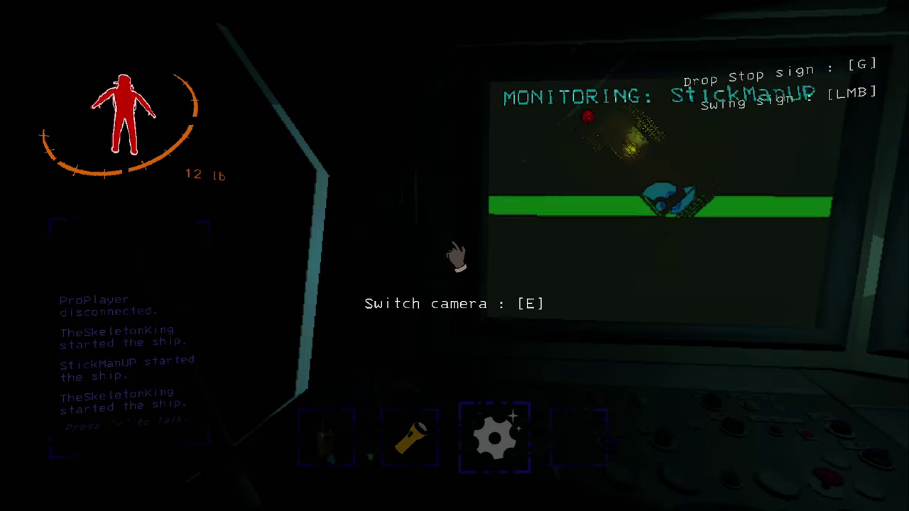